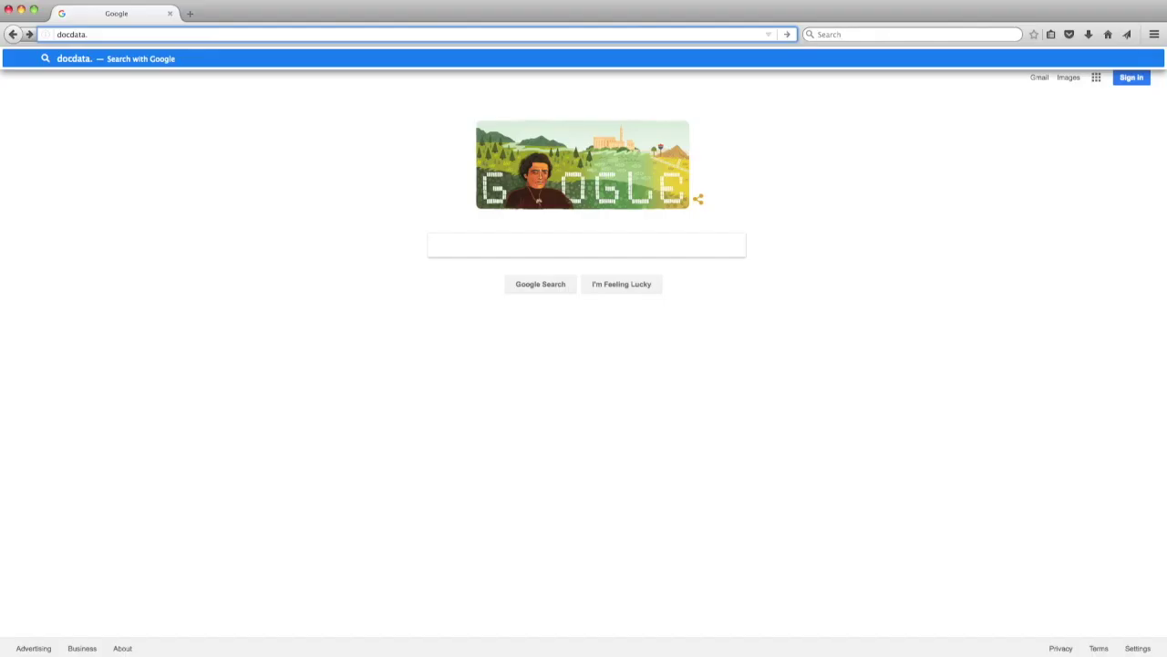
Log in to docdata.doctorevidence.com with your username and password, then launch DOC Library.
type("doctorevidence.com")
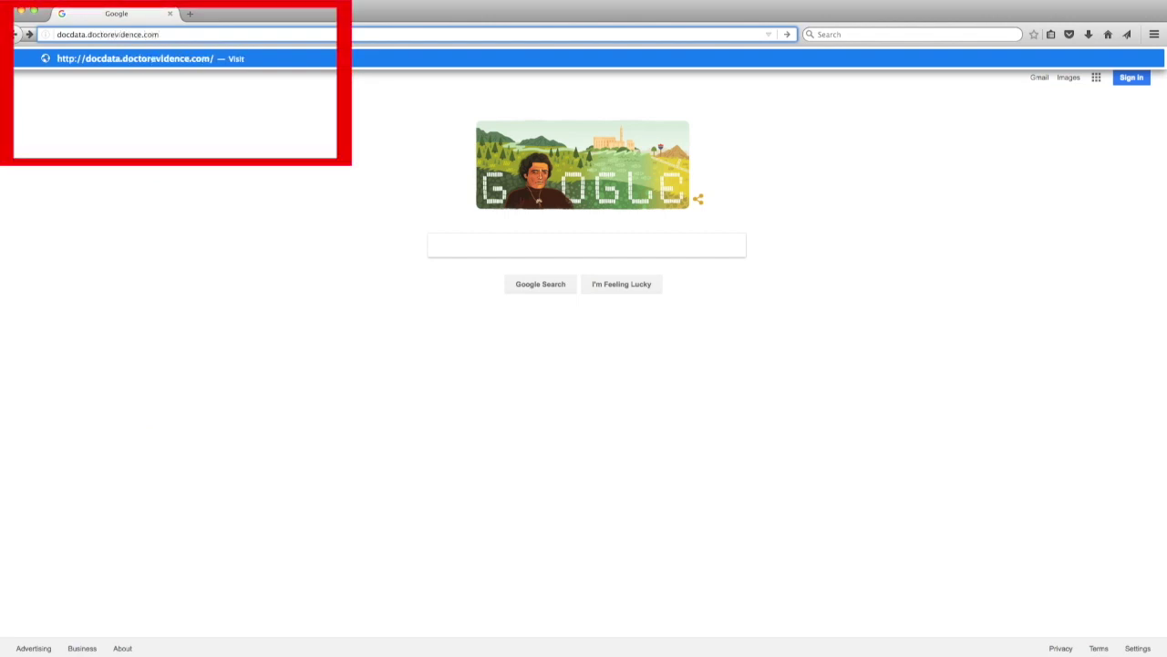
key("Return")
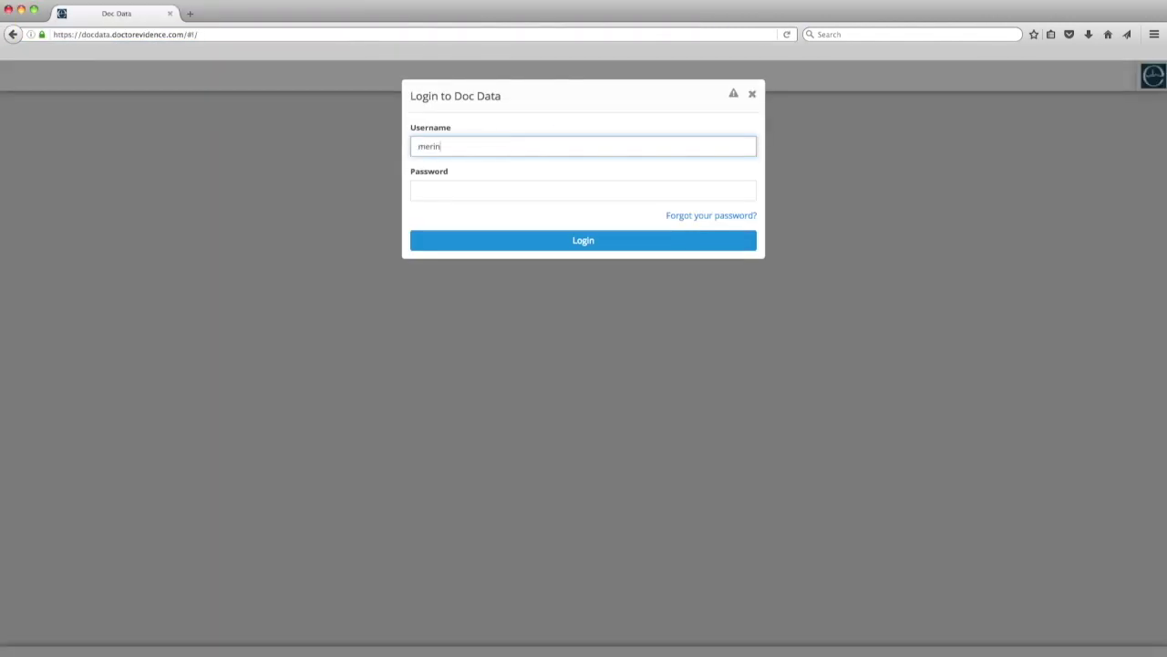
type("r.com")
key("Tab")
type("****")
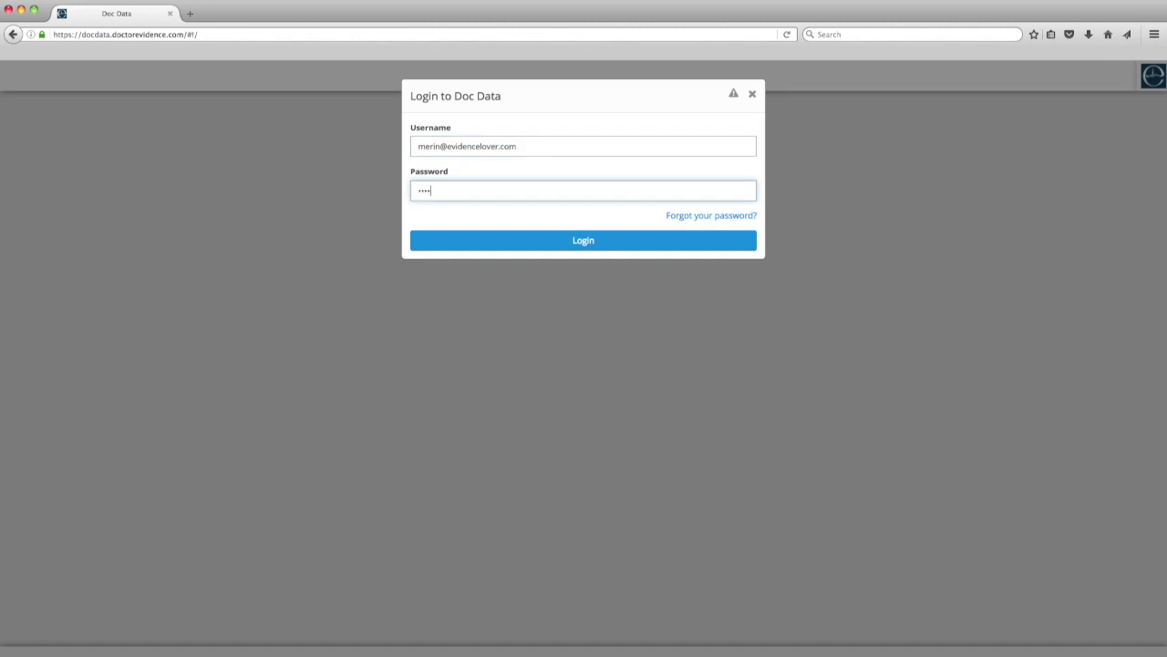
key("Return")
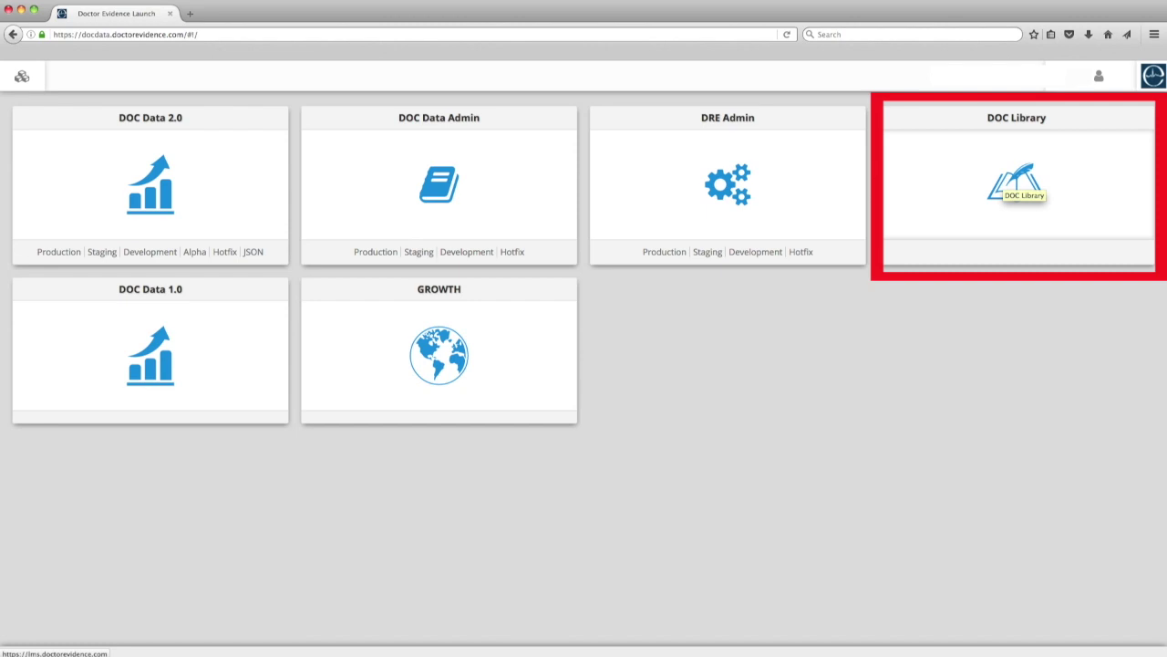
left_click(1015, 183)
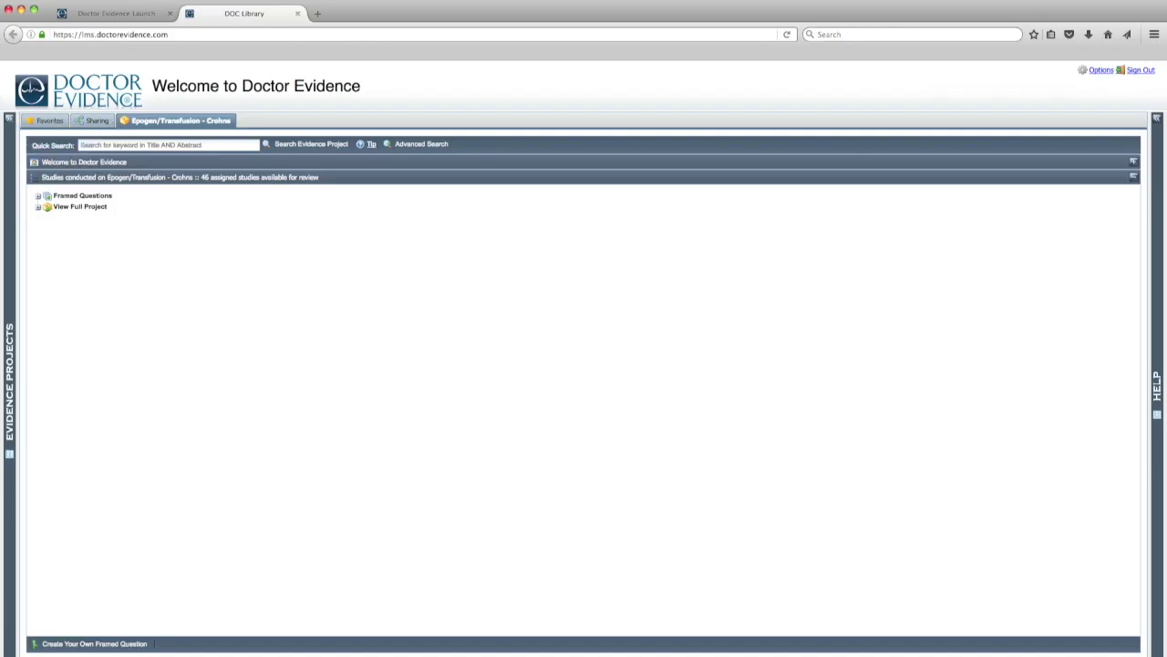
Show and hide the Evidence Projects panel, then expand Framed Questions to list both questions.
left_click(8, 119)
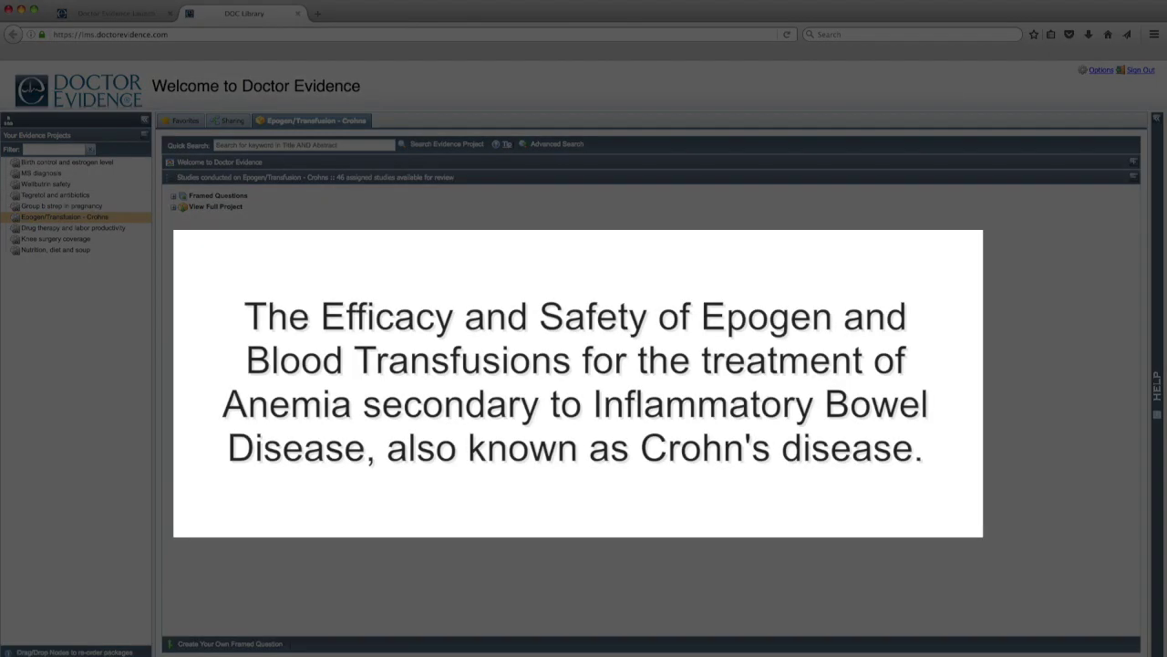
left_click(145, 119)
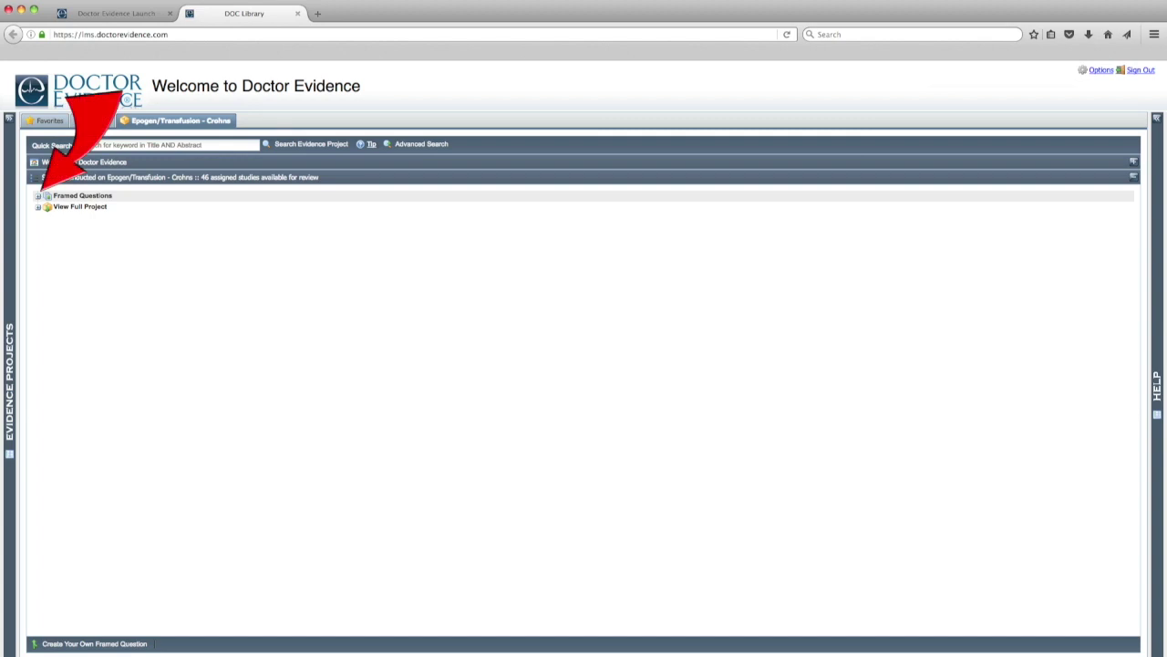
left_click(38, 195)
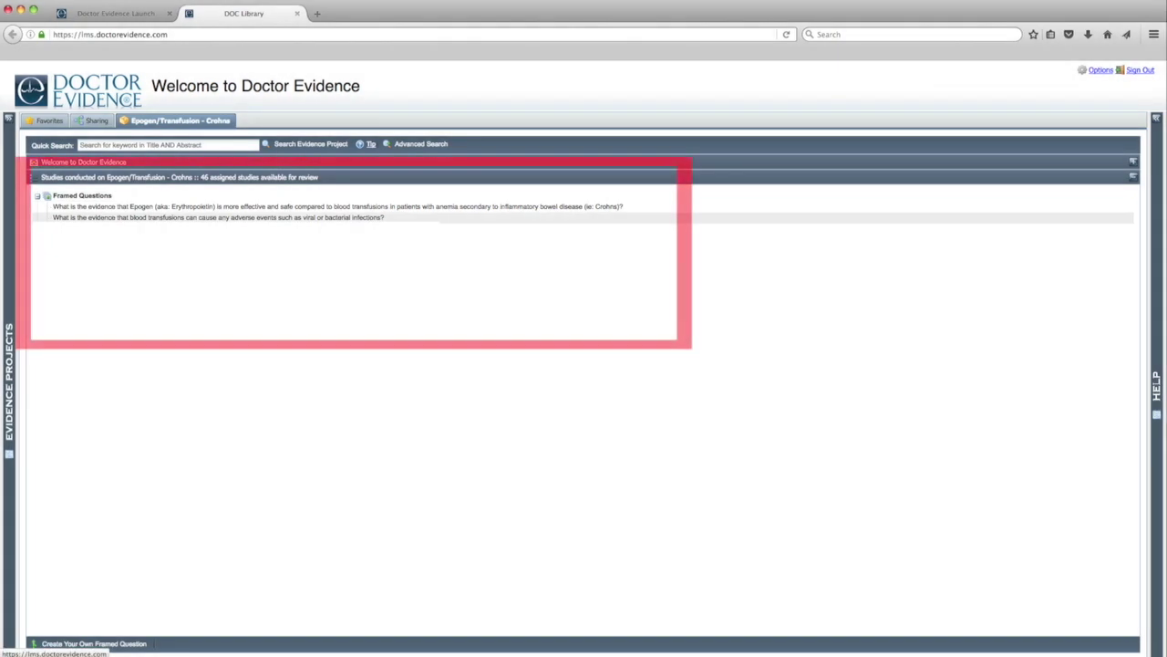
Load the first framed question's abstracts, showing 1–20 of 46.
left_click(383, 207)
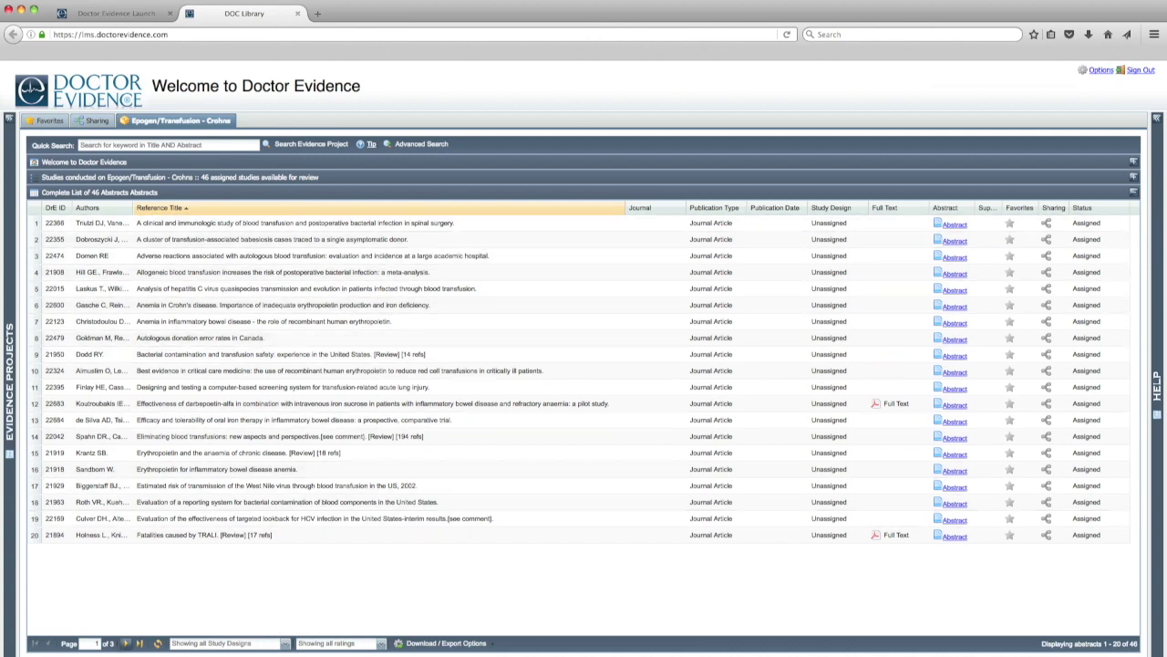
left_click(139, 643)
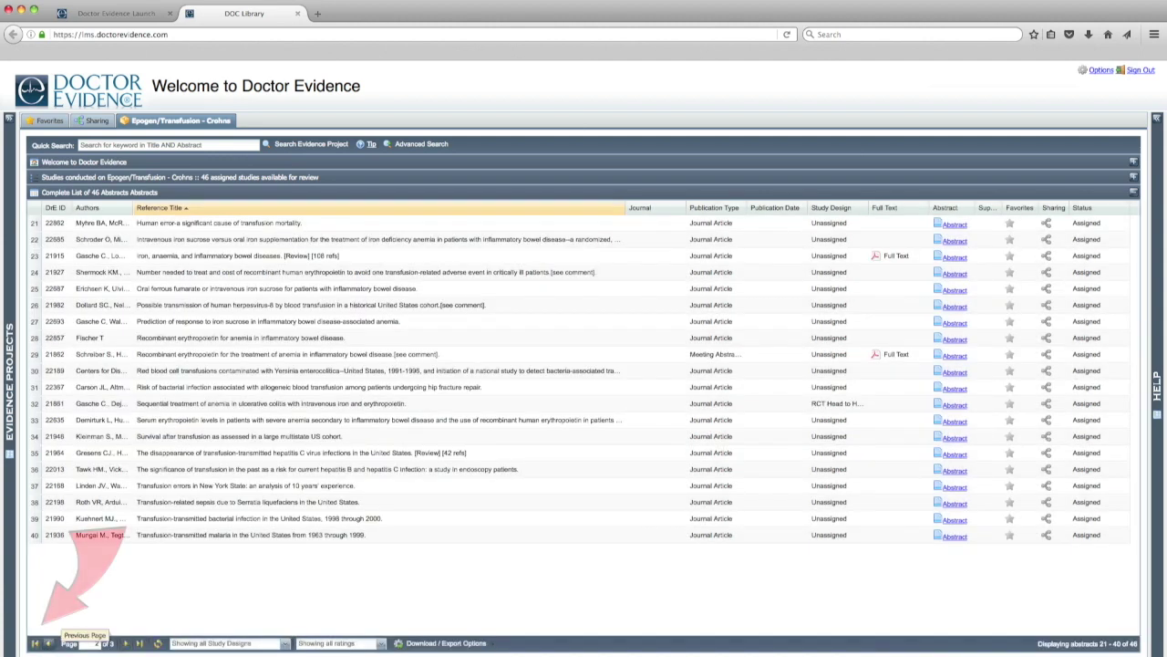
left_click(49, 643)
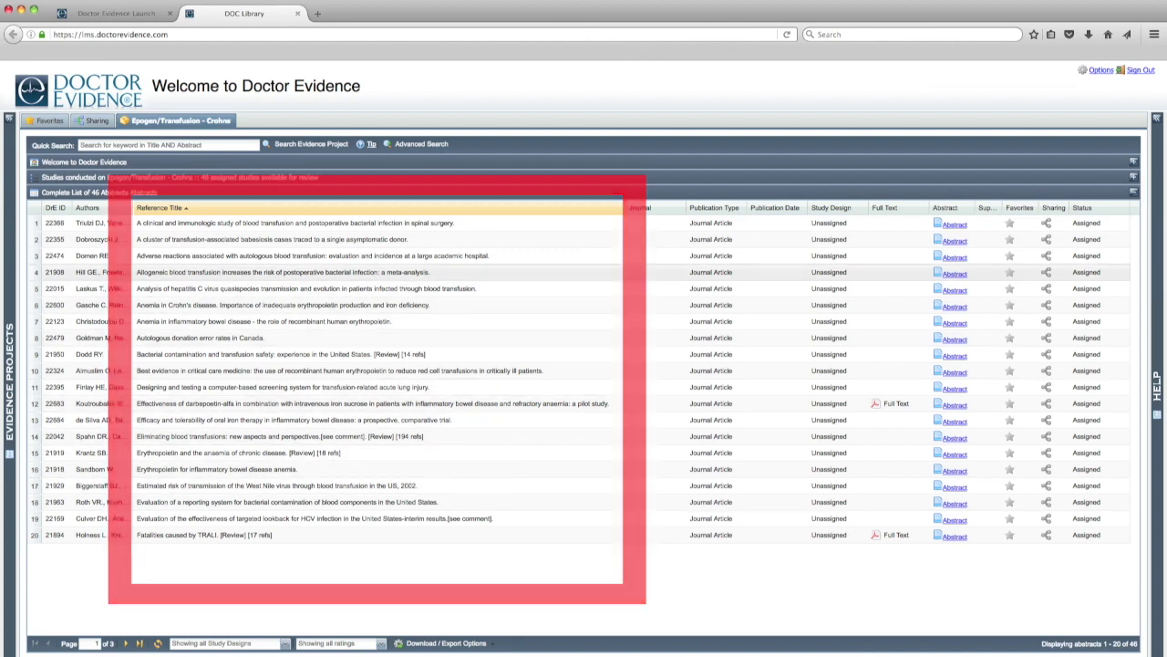
left_click(99, 208)
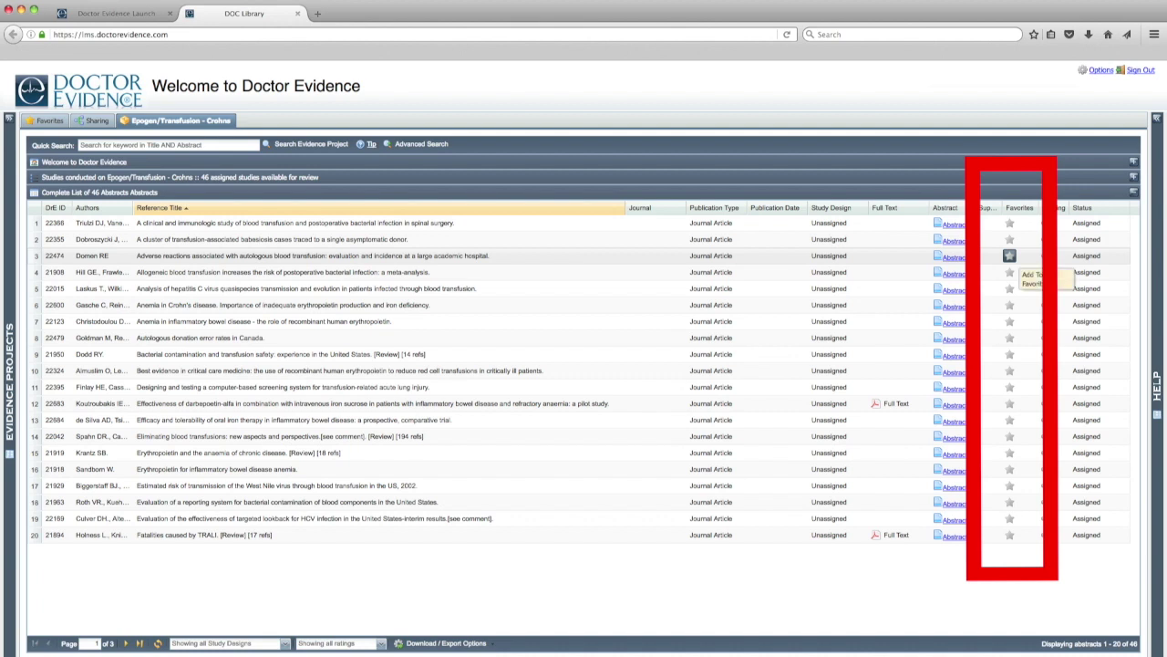
Star the autologous blood transfusion adverse reactions study in row 3 as a Favorite.
left_click(1009, 255)
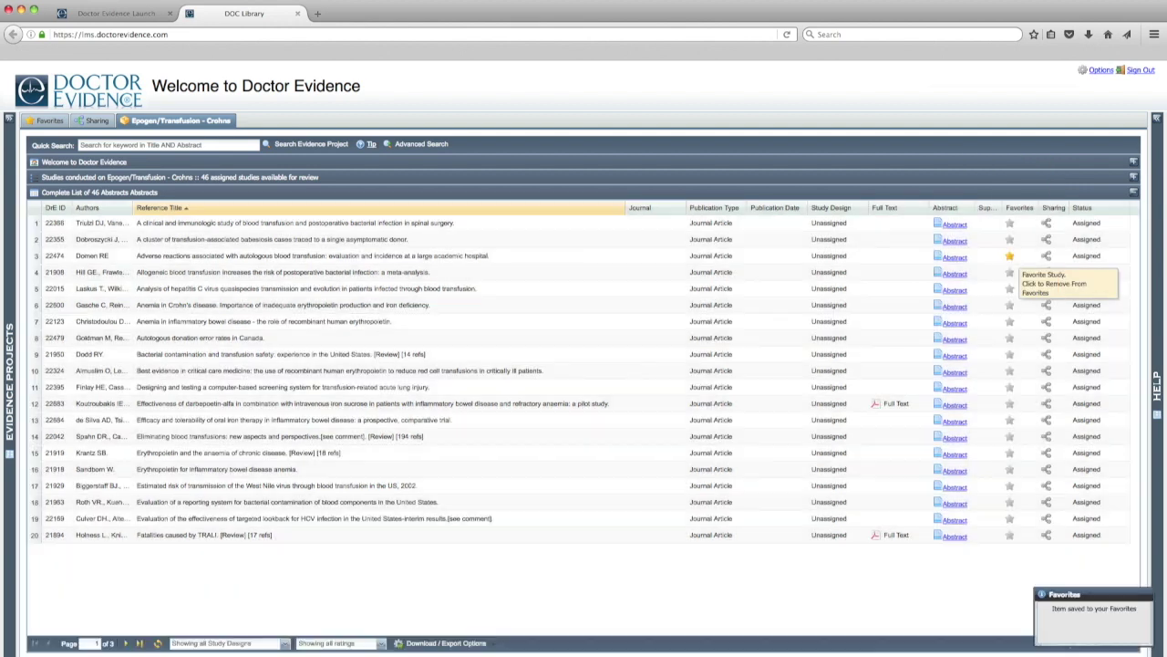
left_click(1009, 321)
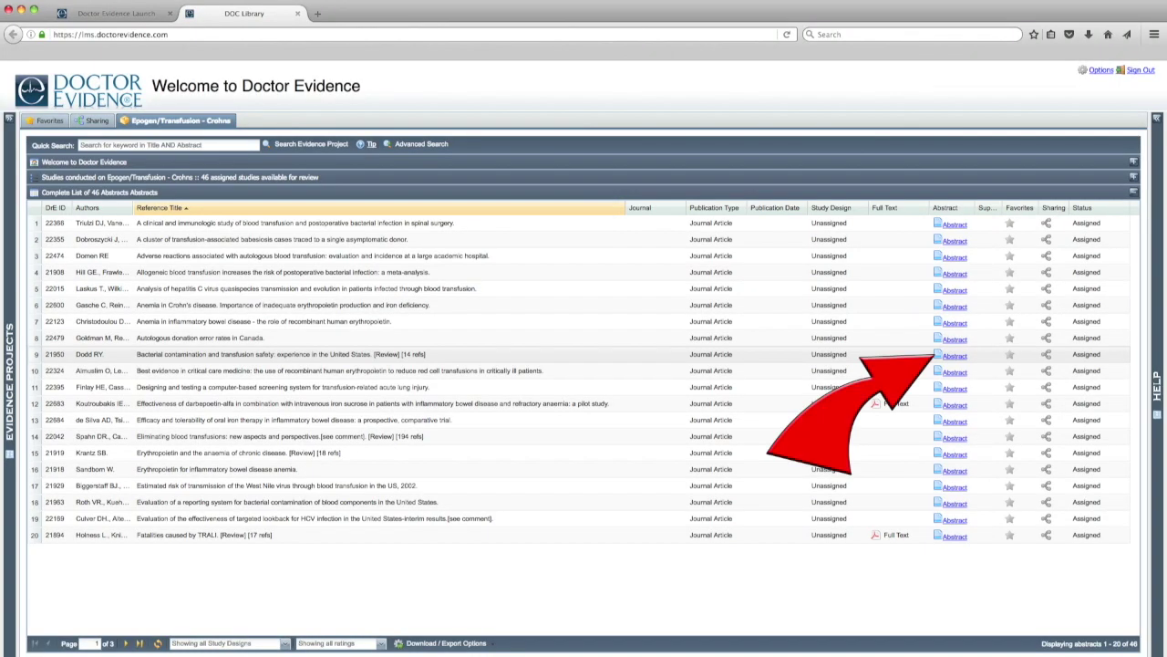
Open the abstract of 'Bacterial contamination and transfusion safety' from row 9.
left_click(954, 355)
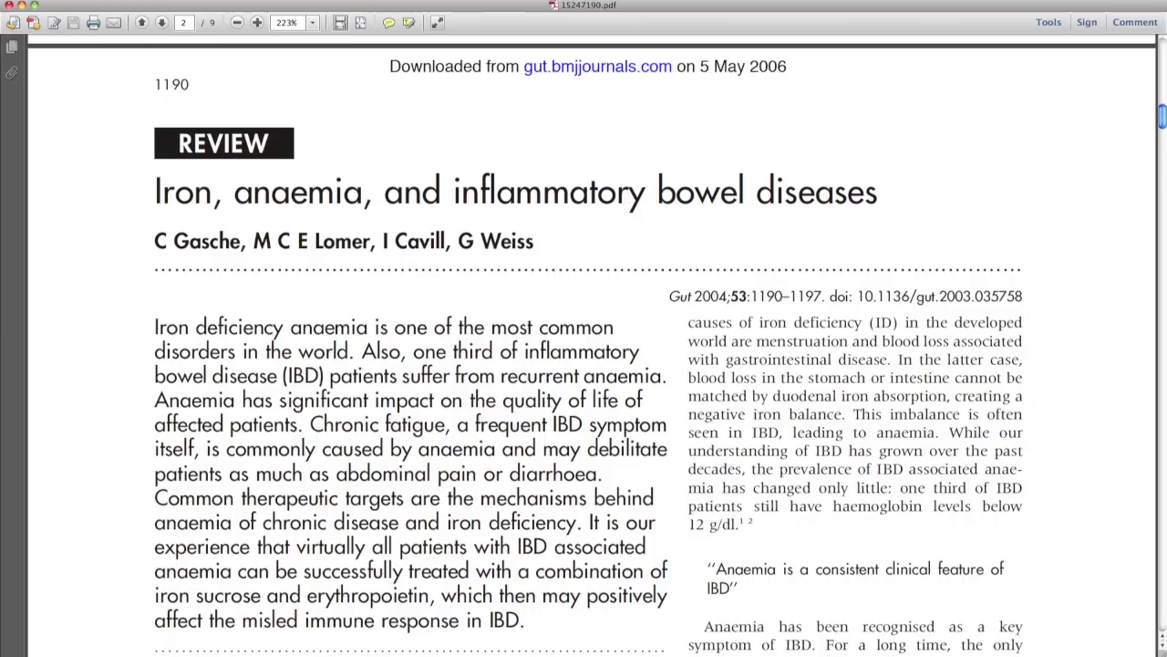
Scroll down through the IBD anaemia full-text PDF in Adobe Reader.
scroll(593, 347, "down", 5)
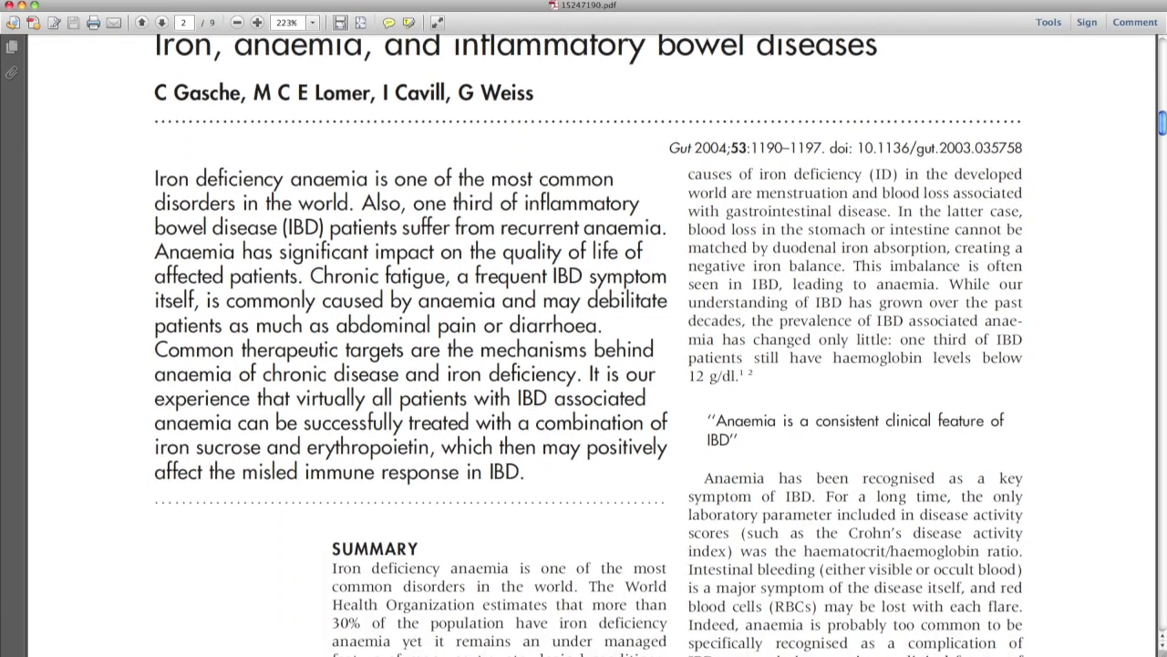
scroll(593, 347, "down", 2)
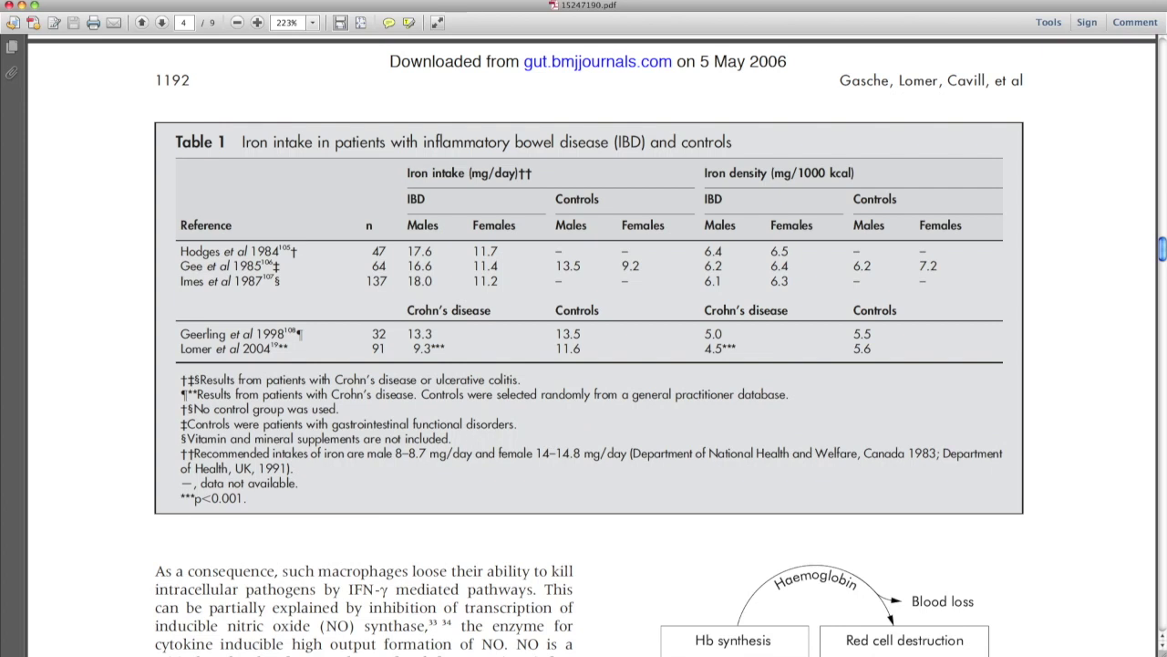
scroll(592, 346, "down", 6)
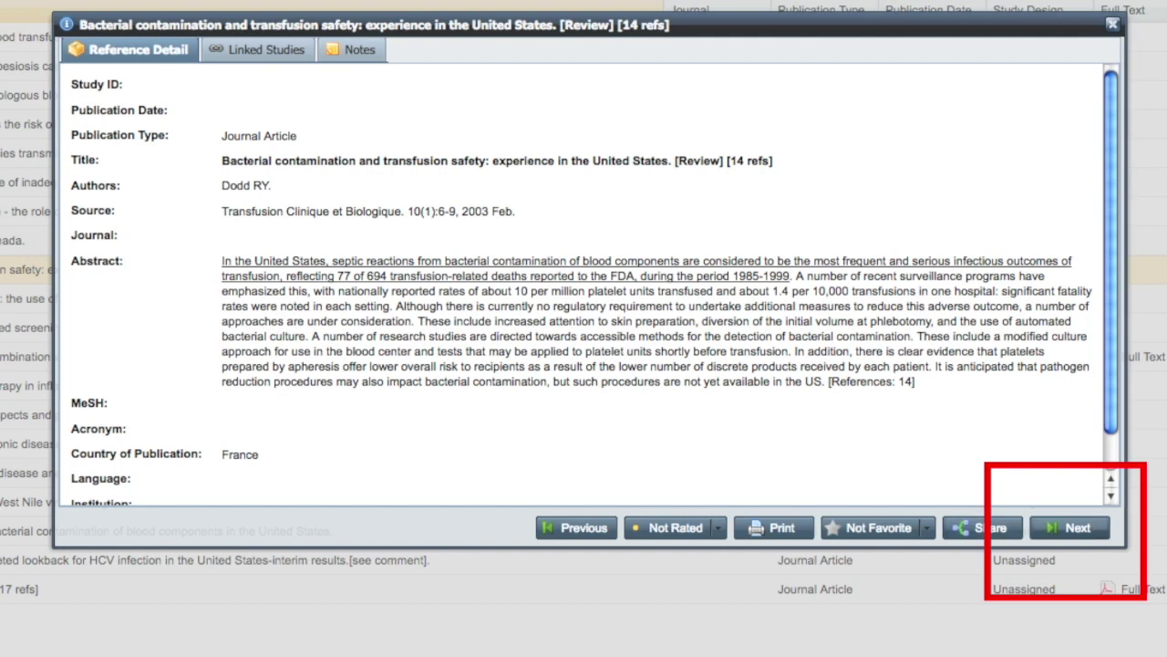
Browse ahead two references, then rate the bacterial contamination review Not Relevant.
left_click(1069, 528)
left_click(1070, 528)
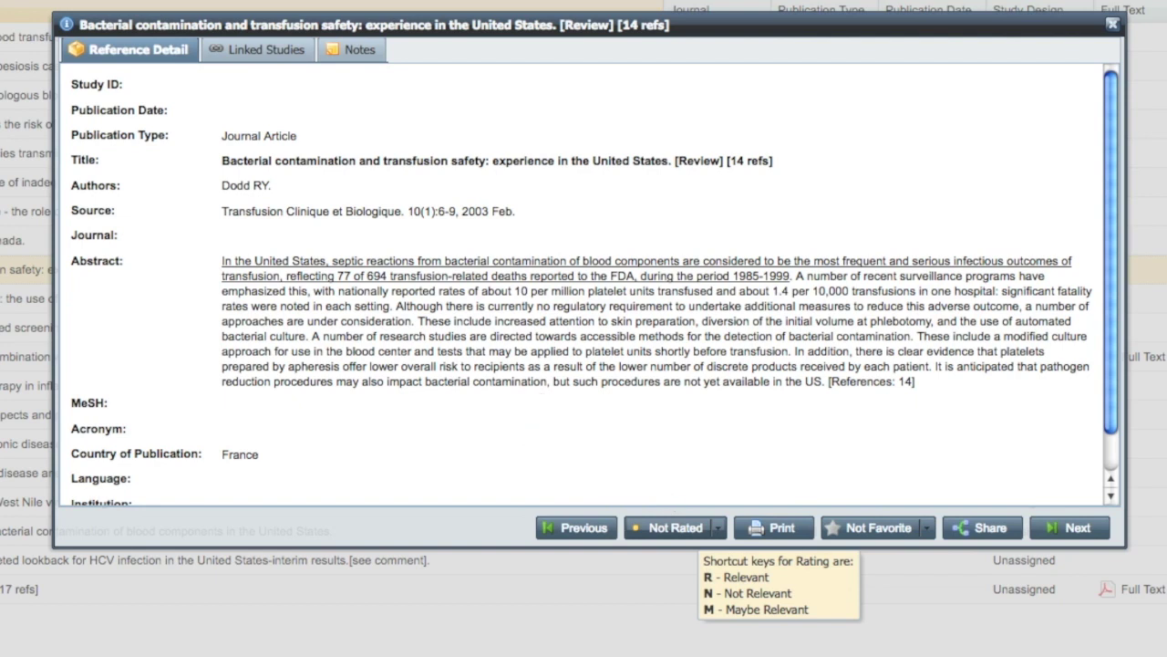
left_click(718, 528)
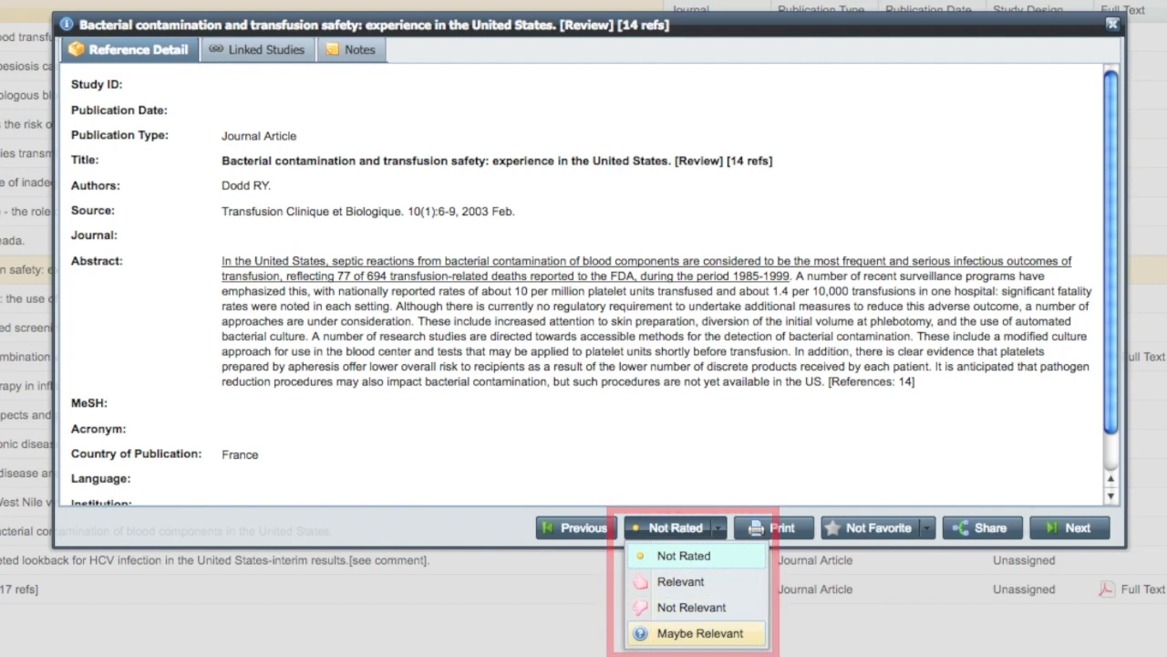
left_click(675, 454)
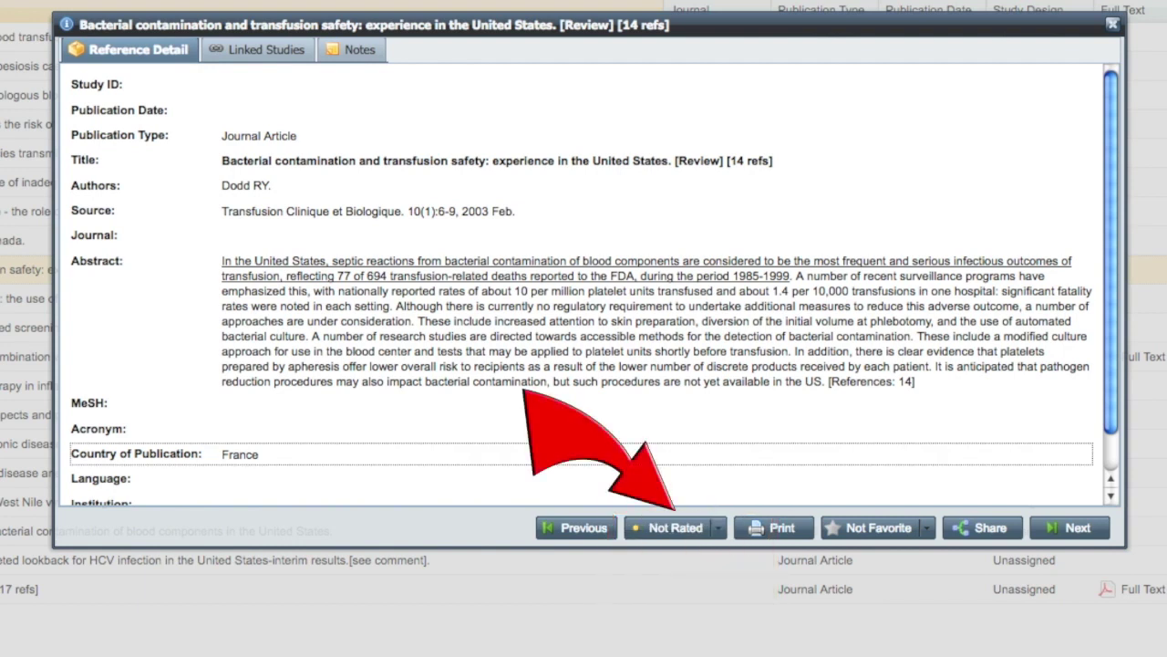
left_click(676, 527)
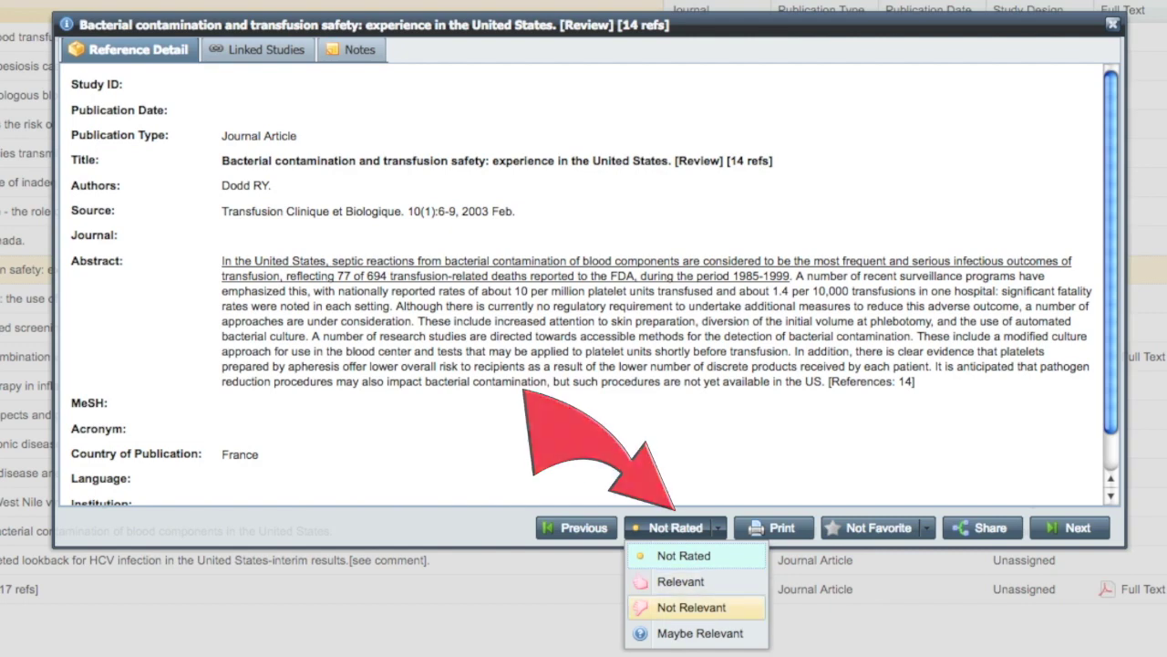
left_click(691, 607)
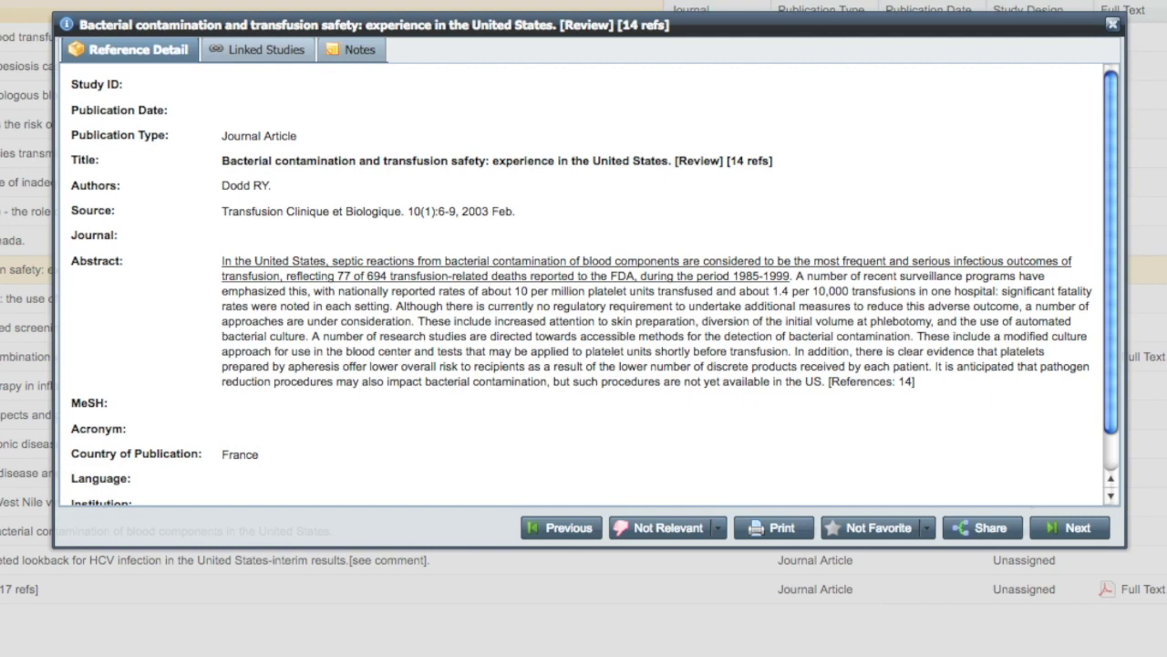
Switch to the review's Notes tab and start a new note.
left_click(354, 50)
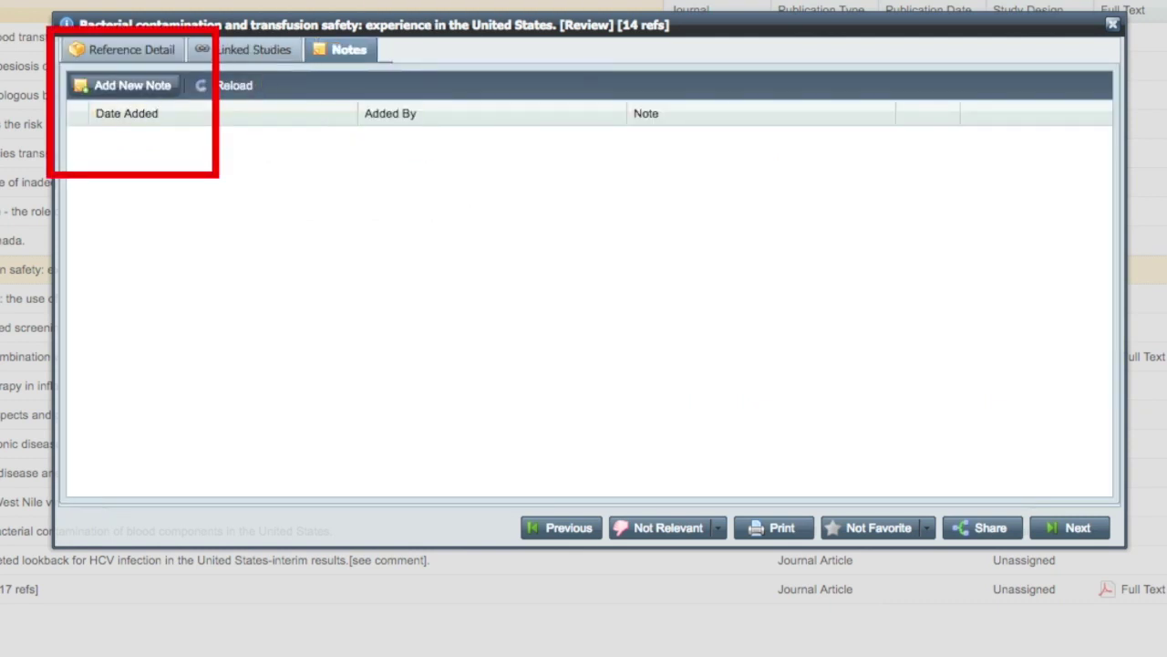
left_click(133, 85)
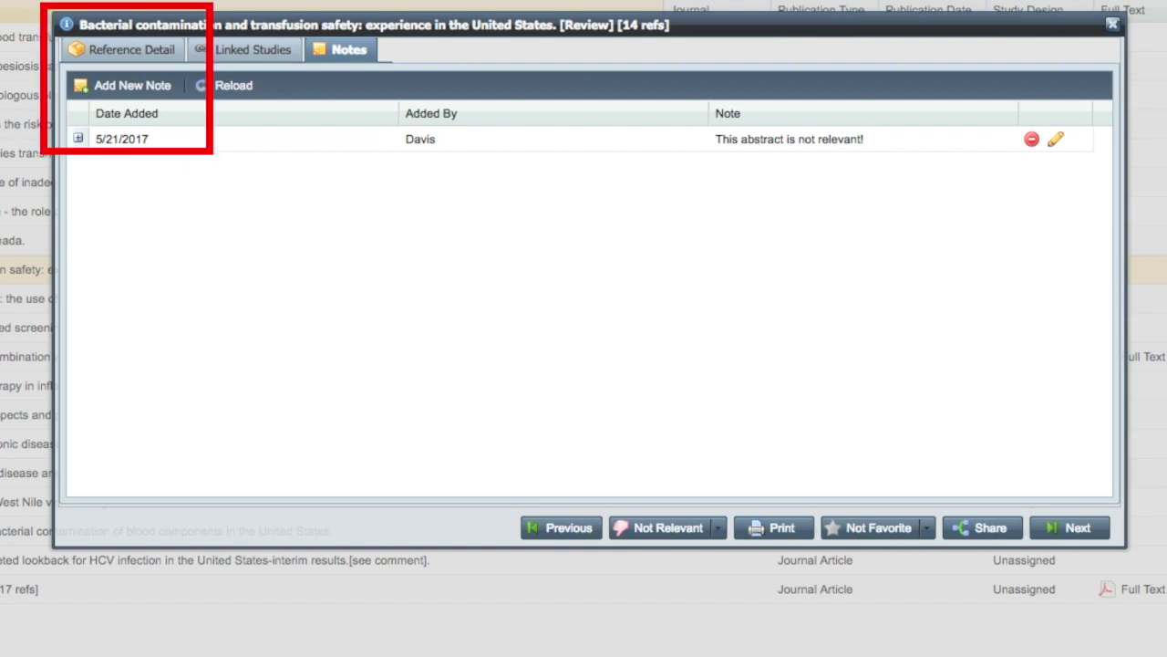
Share the review with a colleague's e-mail and name, messaging 'Please review this data! It's great!'.
left_click(131, 50)
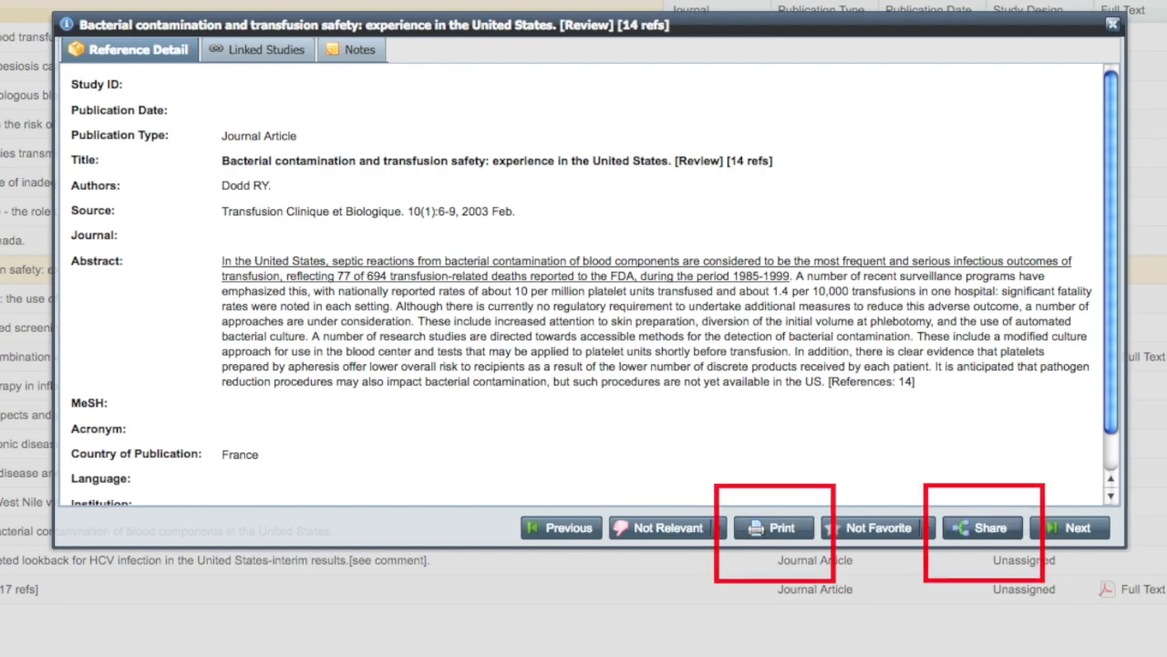
left_click(983, 527)
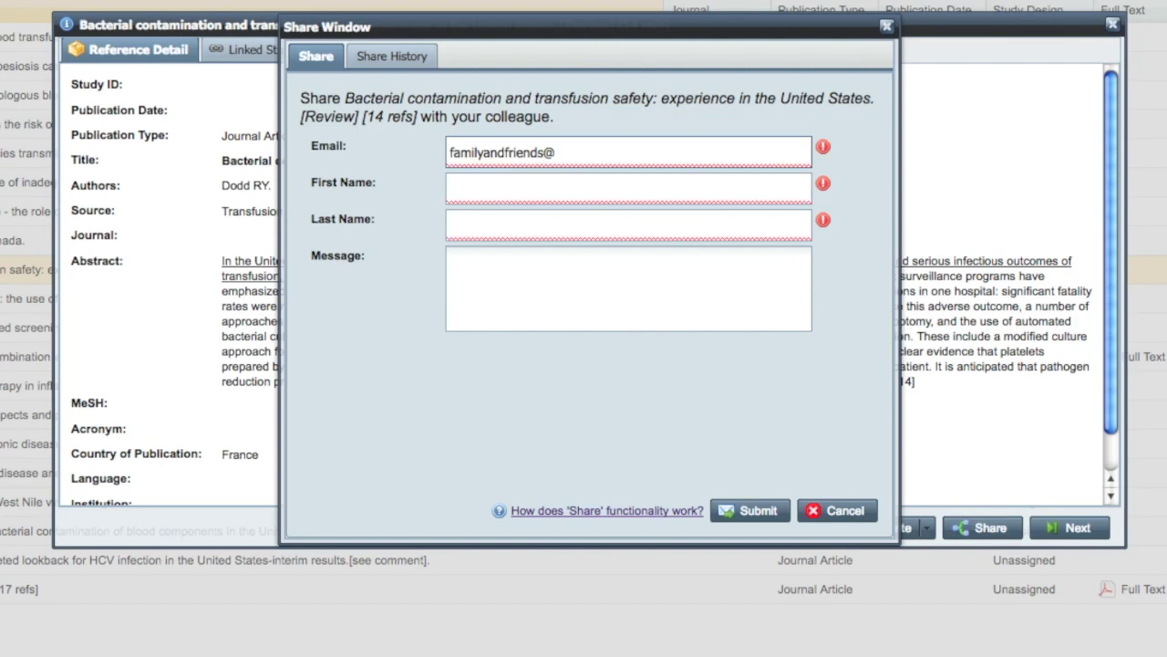
key("Tab")
type("John")
key("Tab")
type("Smith")
key("Tab")
type("Please review this data! It's great!")
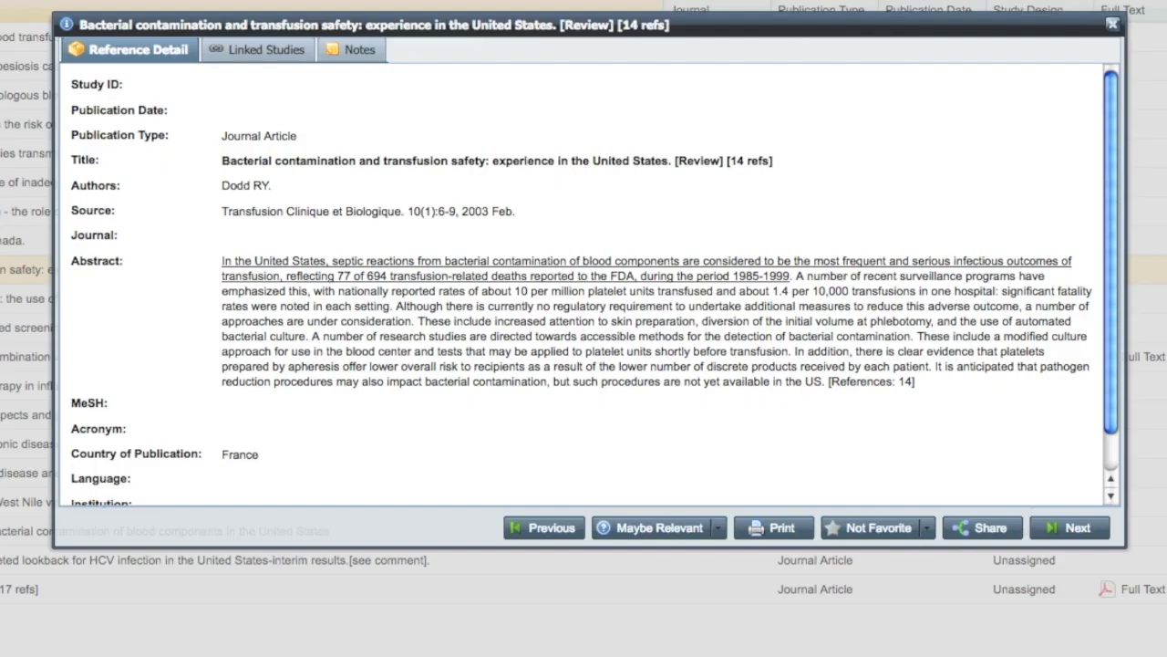
Mark the review Favorite, view export options, expand the framed questions overview, and type 'My search'.
left_click(926, 528)
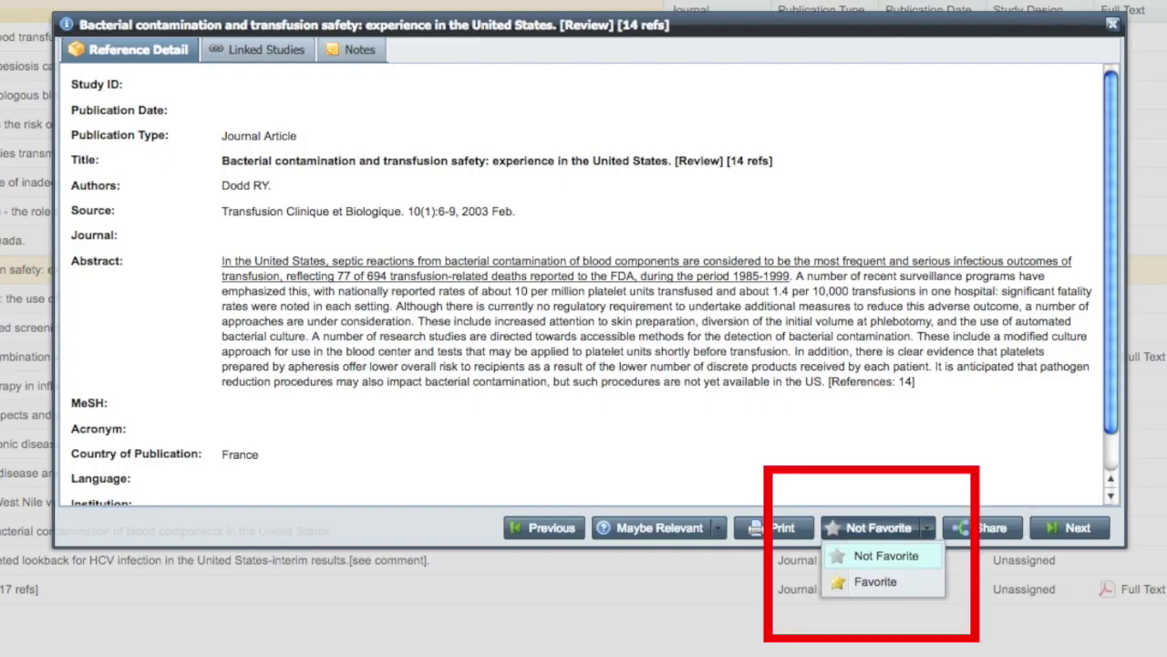
left_click(876, 580)
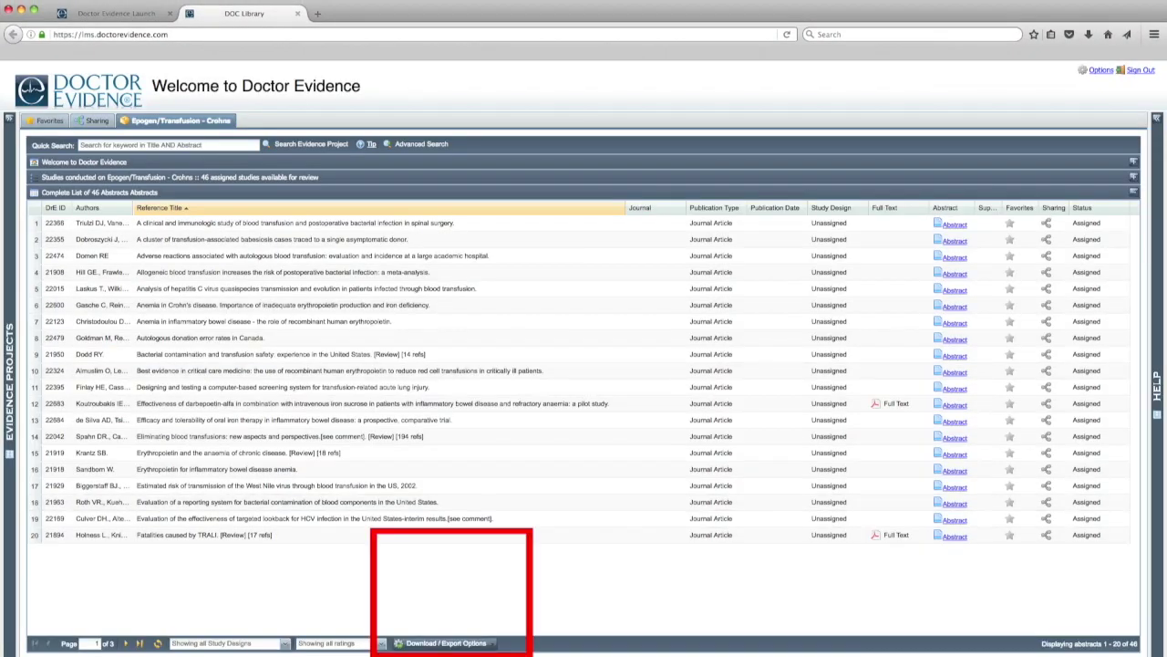
left_click(491, 643)
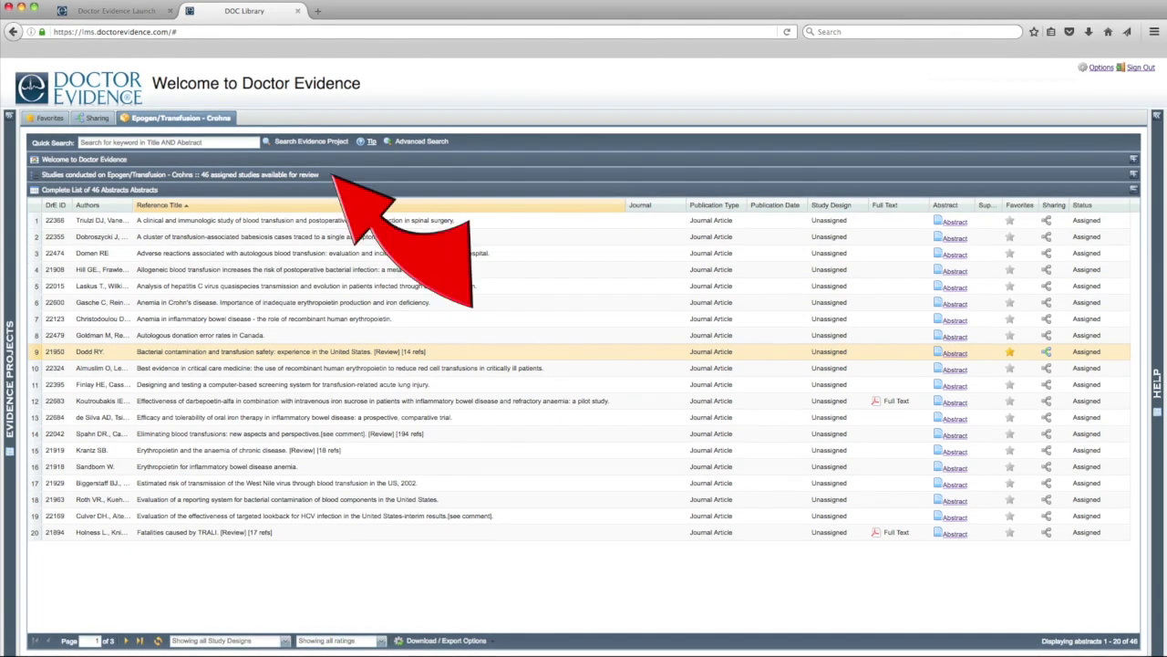
left_click(180, 174)
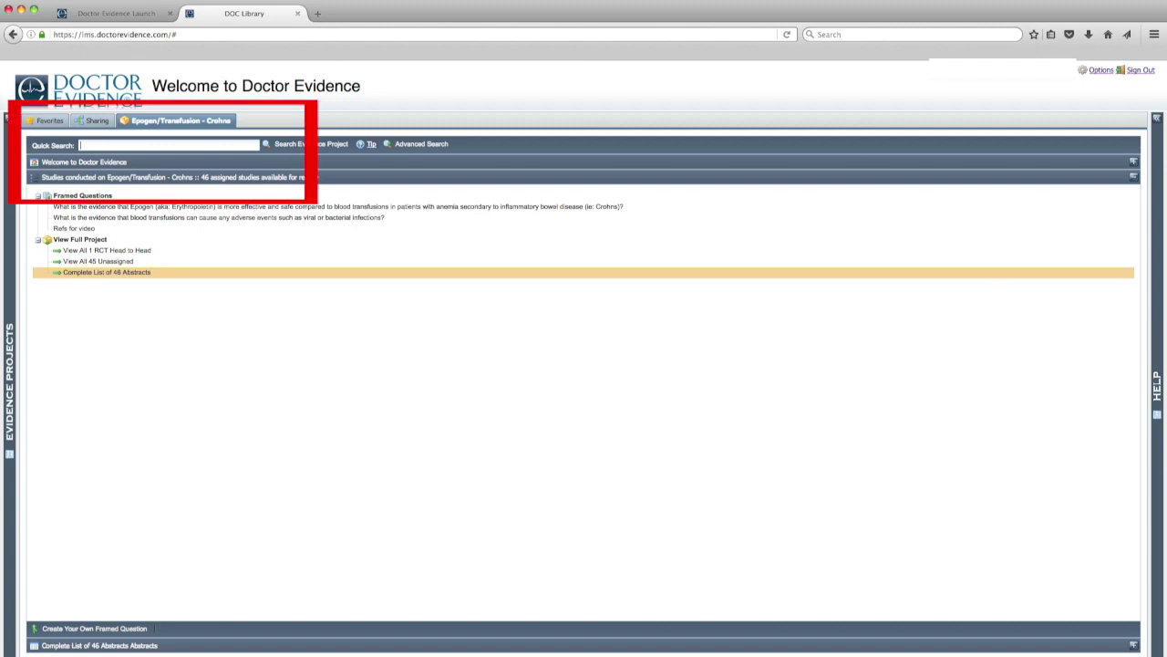
type("My")
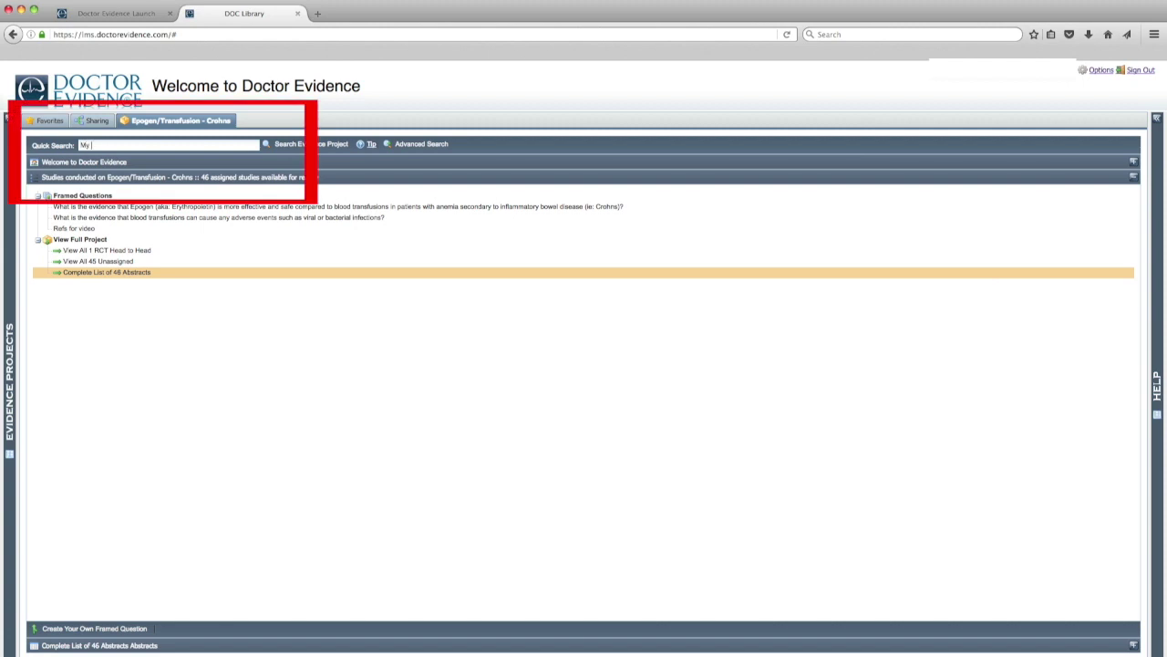